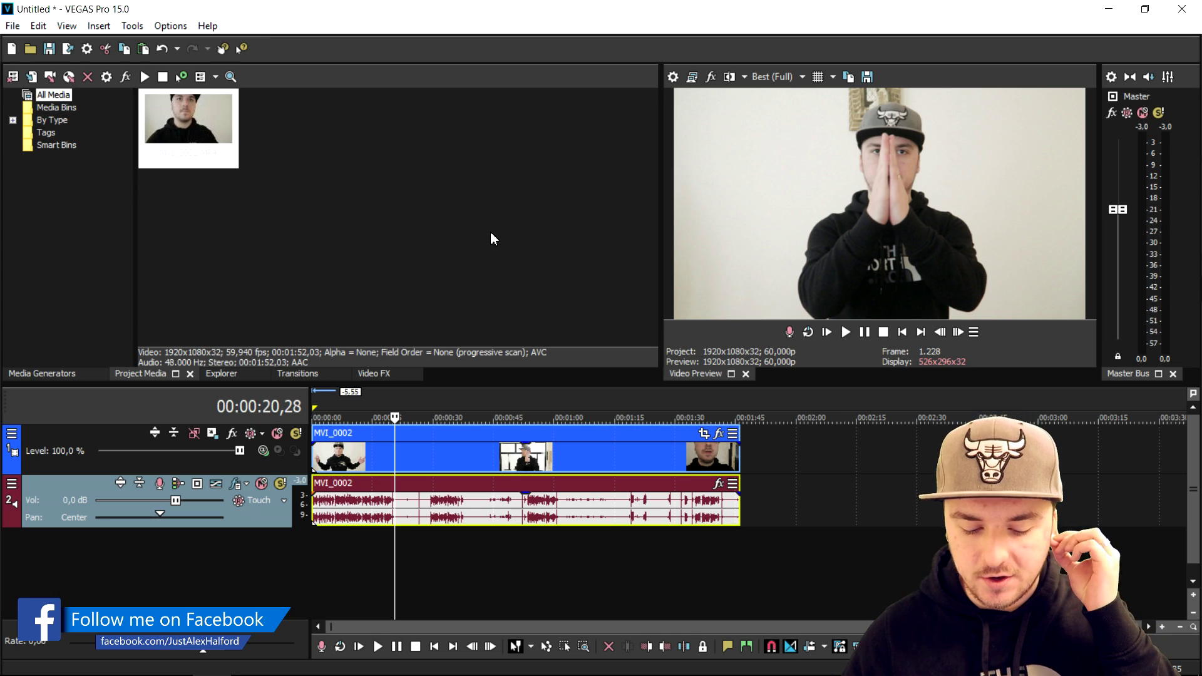
Step: Zoom the timeline in on the first seconds of MVI_0002 to show its waveform
scroll(482, 417, "up", 2)
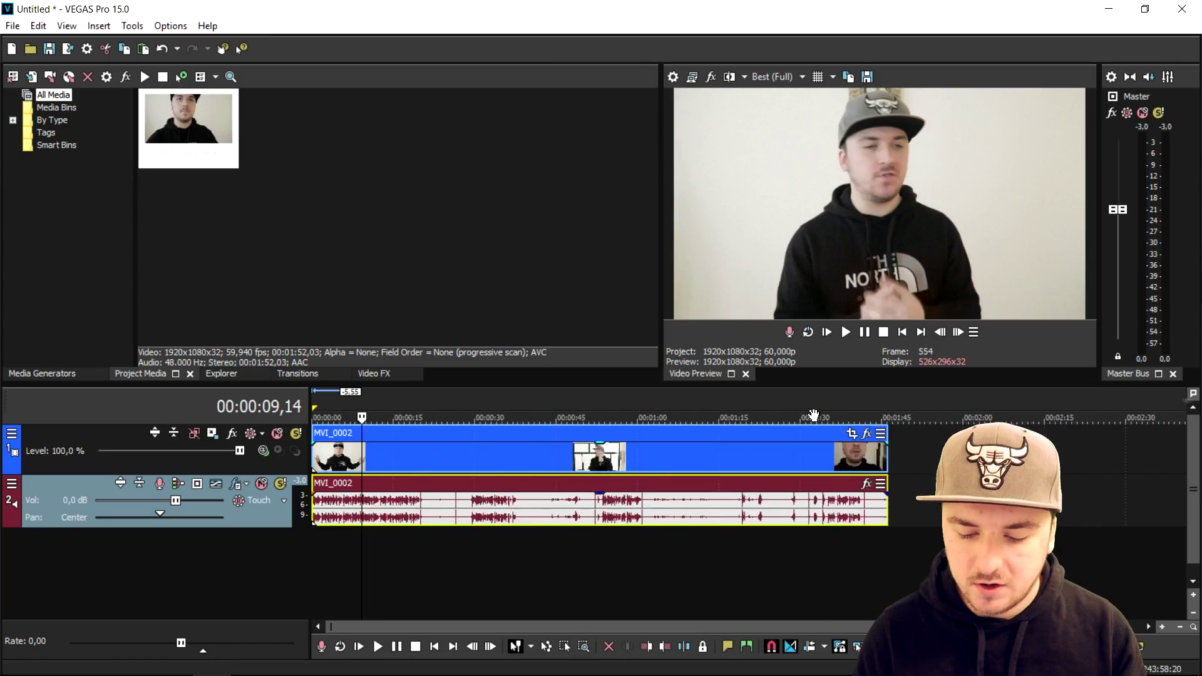
scroll(430, 432, "up", 5)
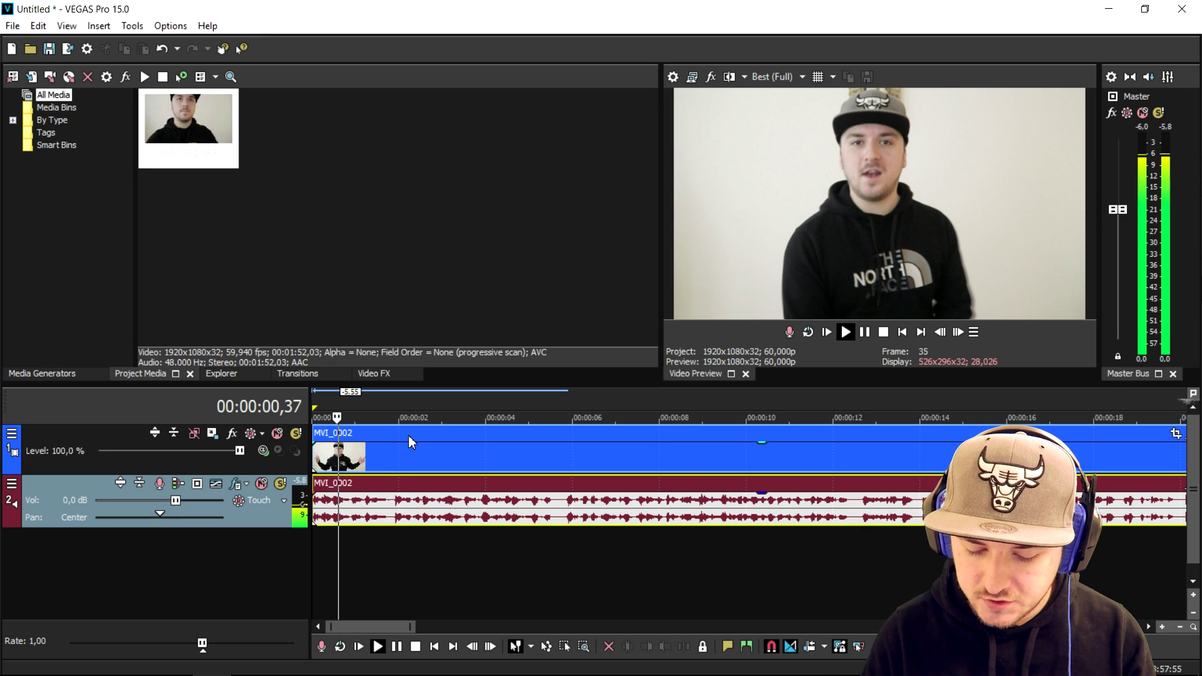
Step: Find the first clap spike near 20 seconds and split the clip there
key("space")
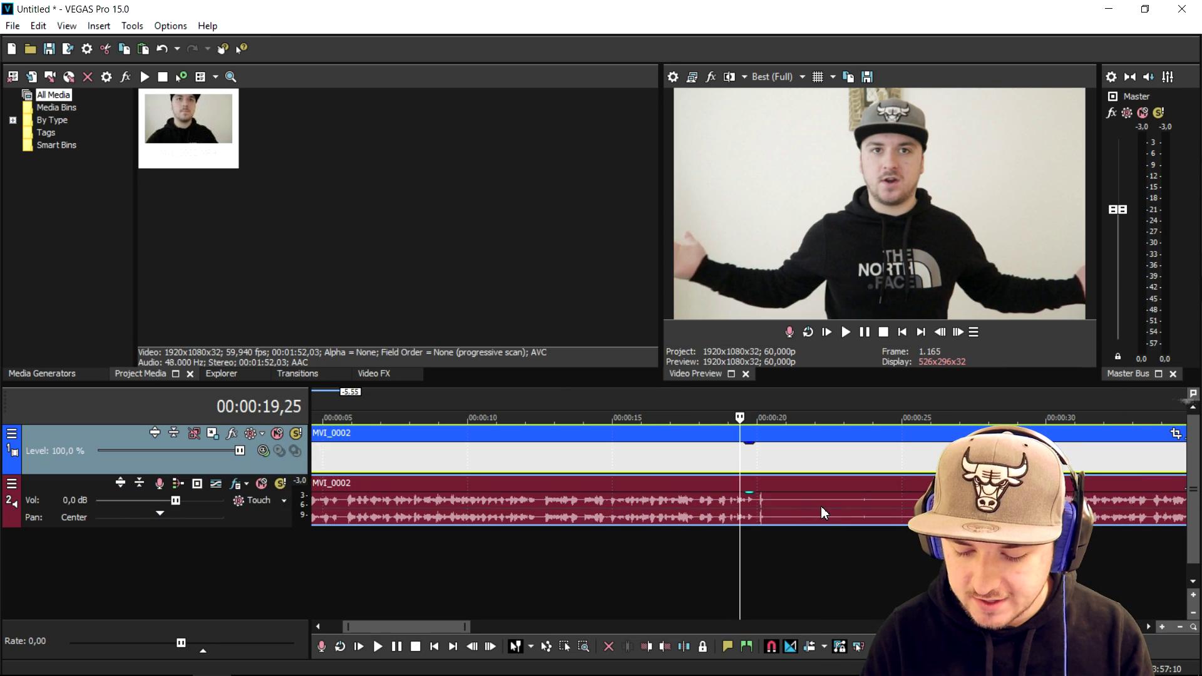
scroll(814, 487, "up", 5)
left_click(745, 446)
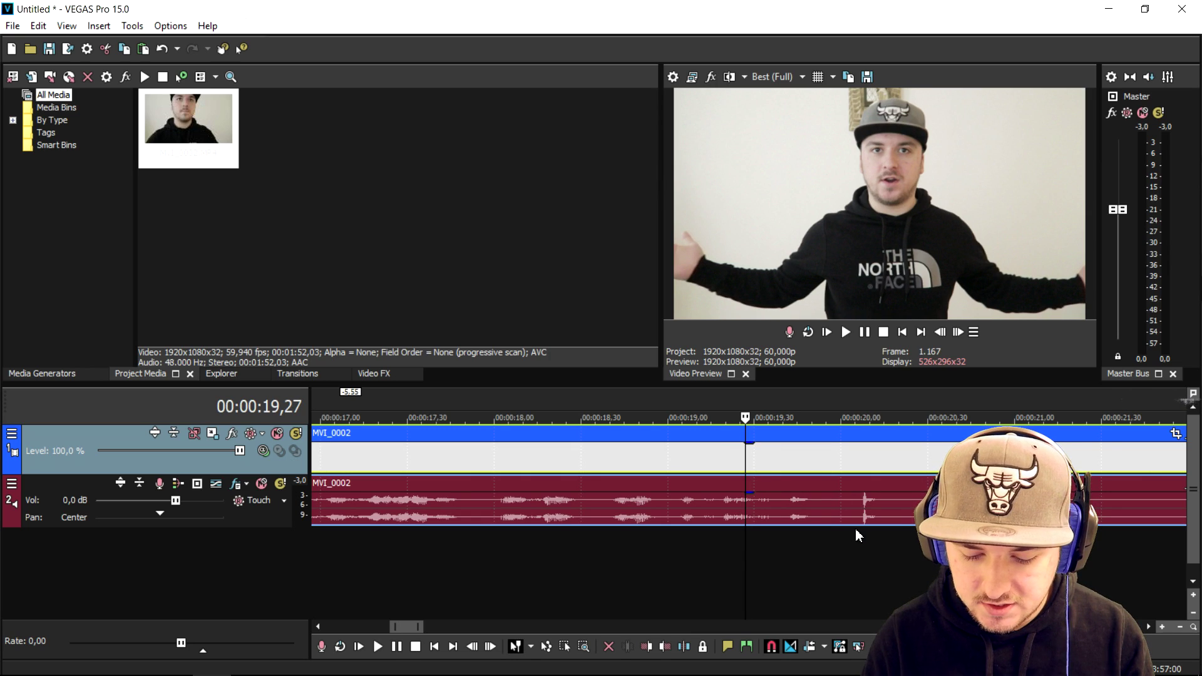
key("space")
key("space")
scroll(905, 532, "up", 3)
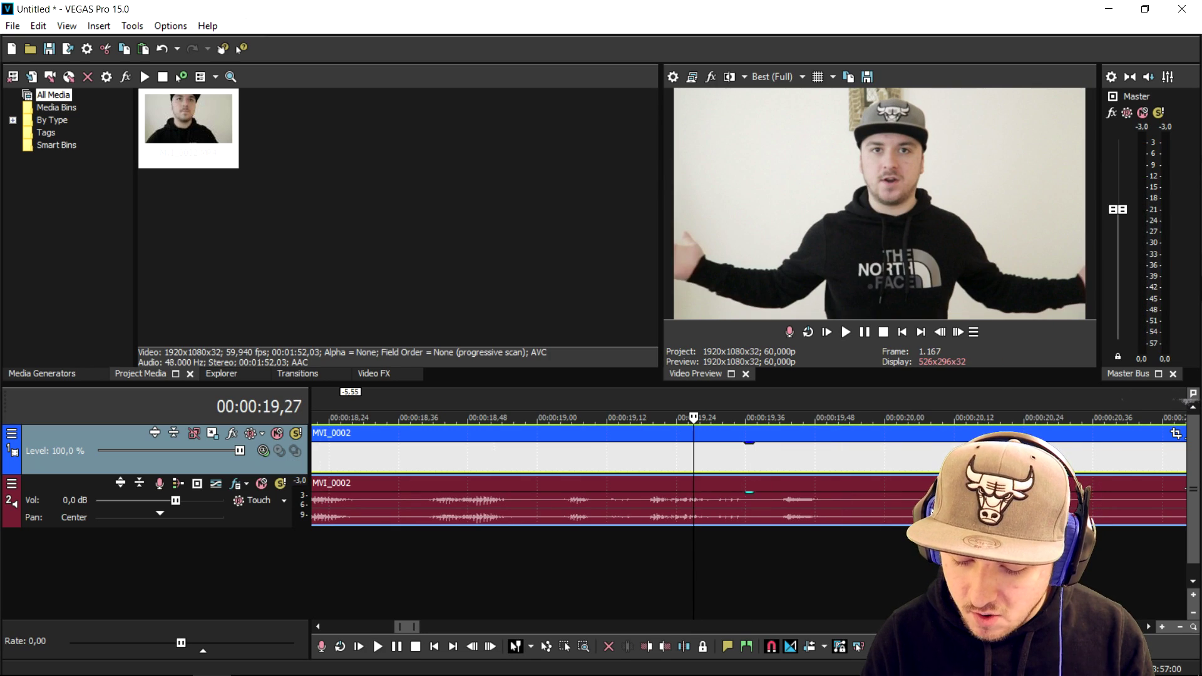
left_click(927, 501)
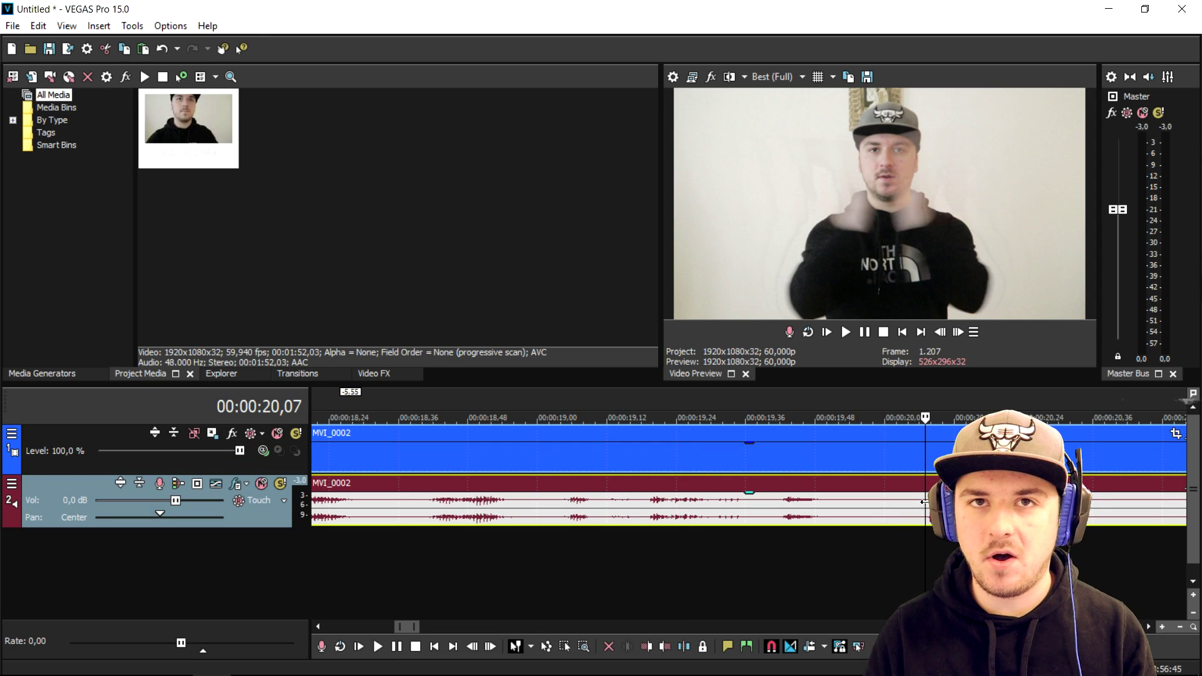
scroll(919, 502, "up", 3)
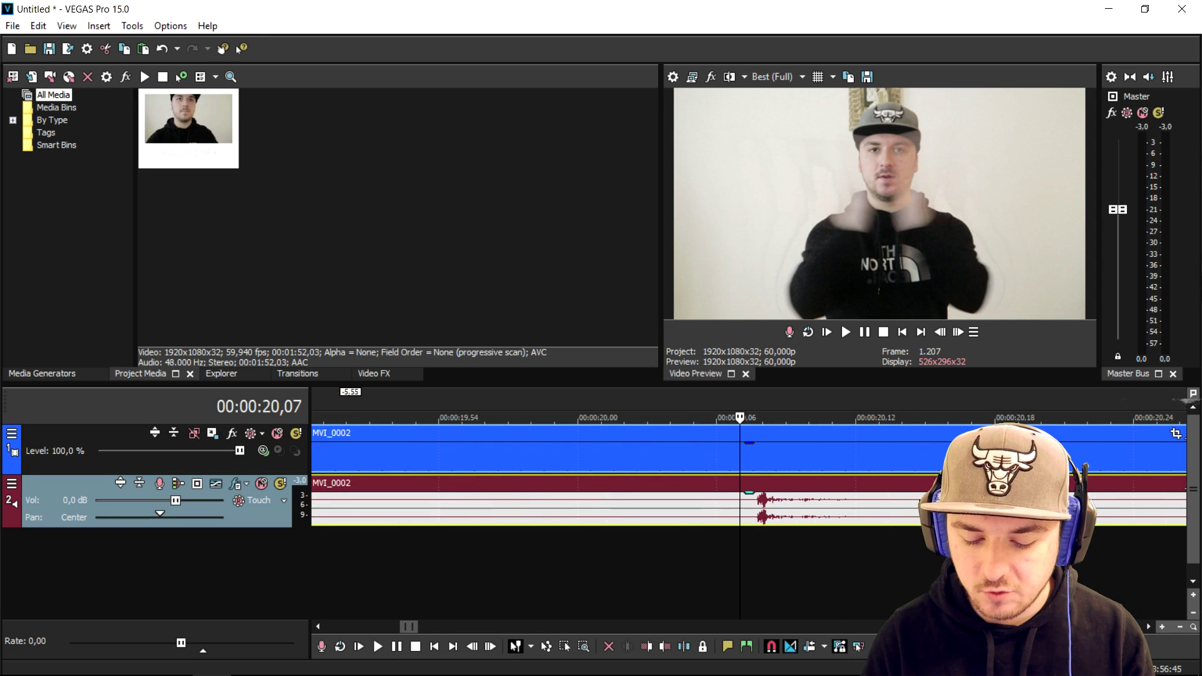
scroll(751, 513, "up", 3)
key("Right")
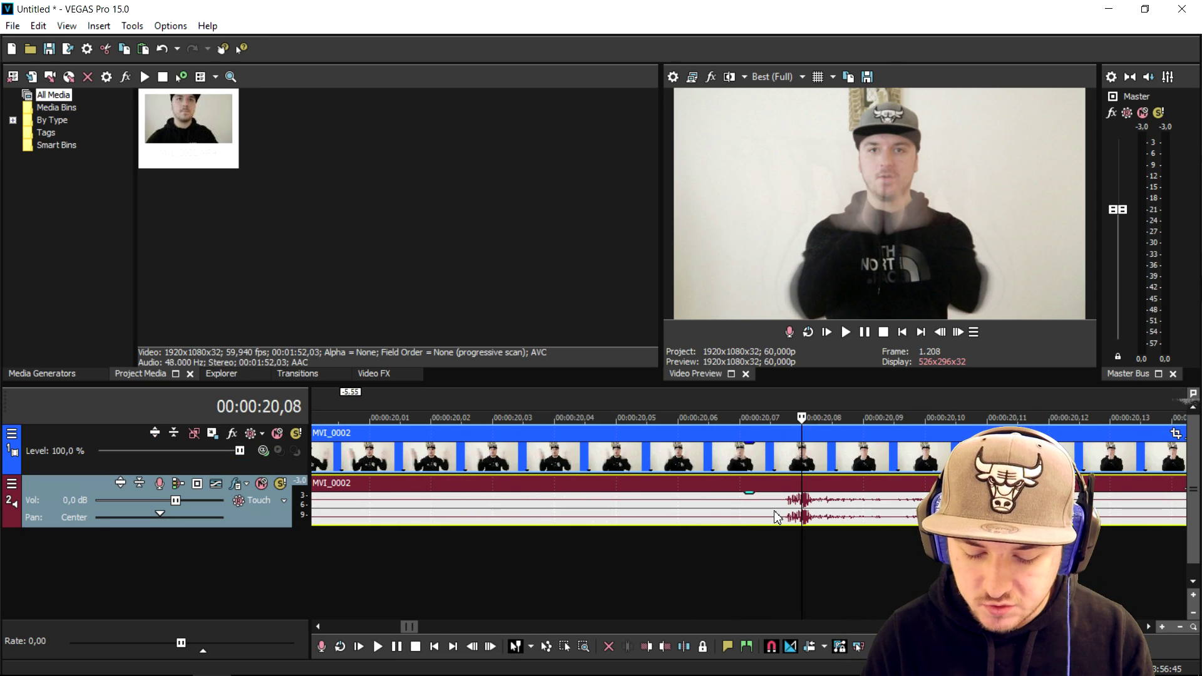
key("Left")
scroll(759, 510, "down", 3)
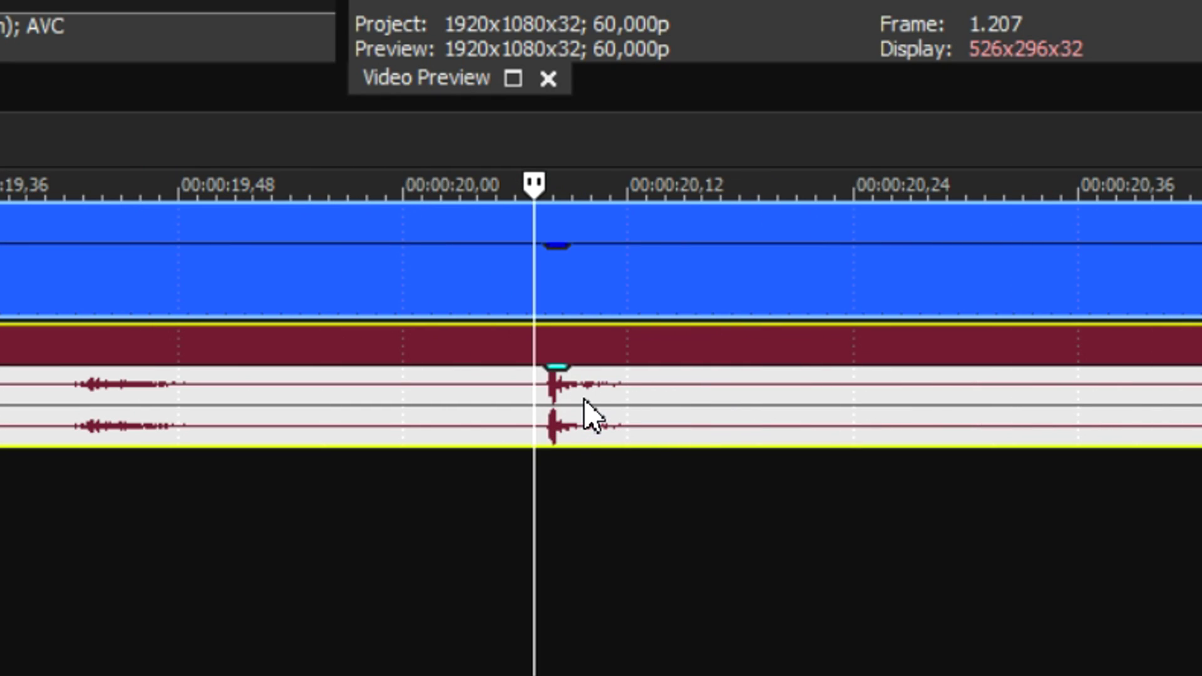
key("s")
Step: Split the clip at the second clap onset at 52,12
scroll(595, 411, "down", 5)
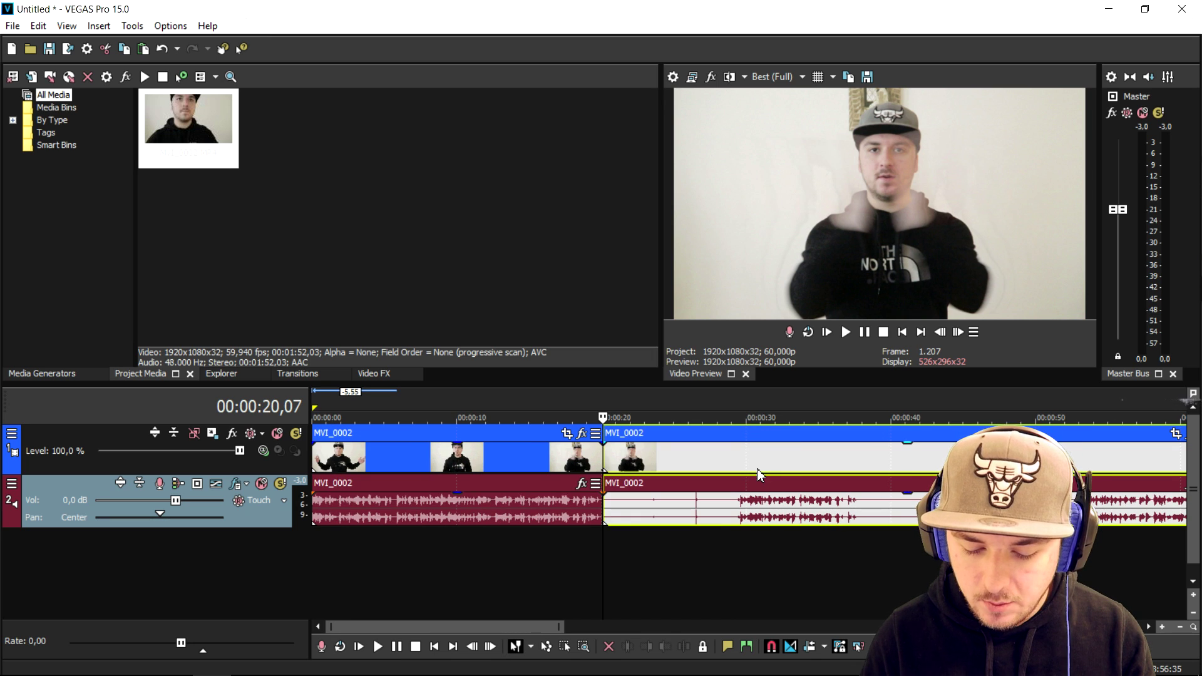
left_click(1069, 454)
scroll(1069, 454, "up", 8)
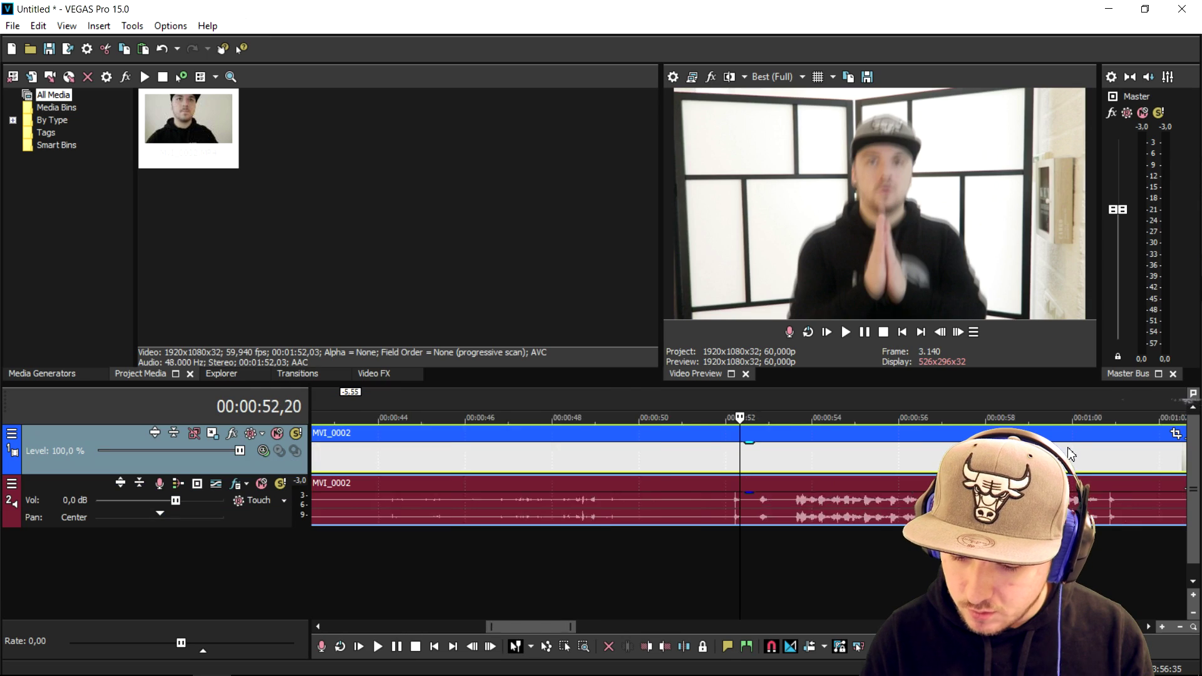
left_click(728, 451)
scroll(745, 501, "up", 5)
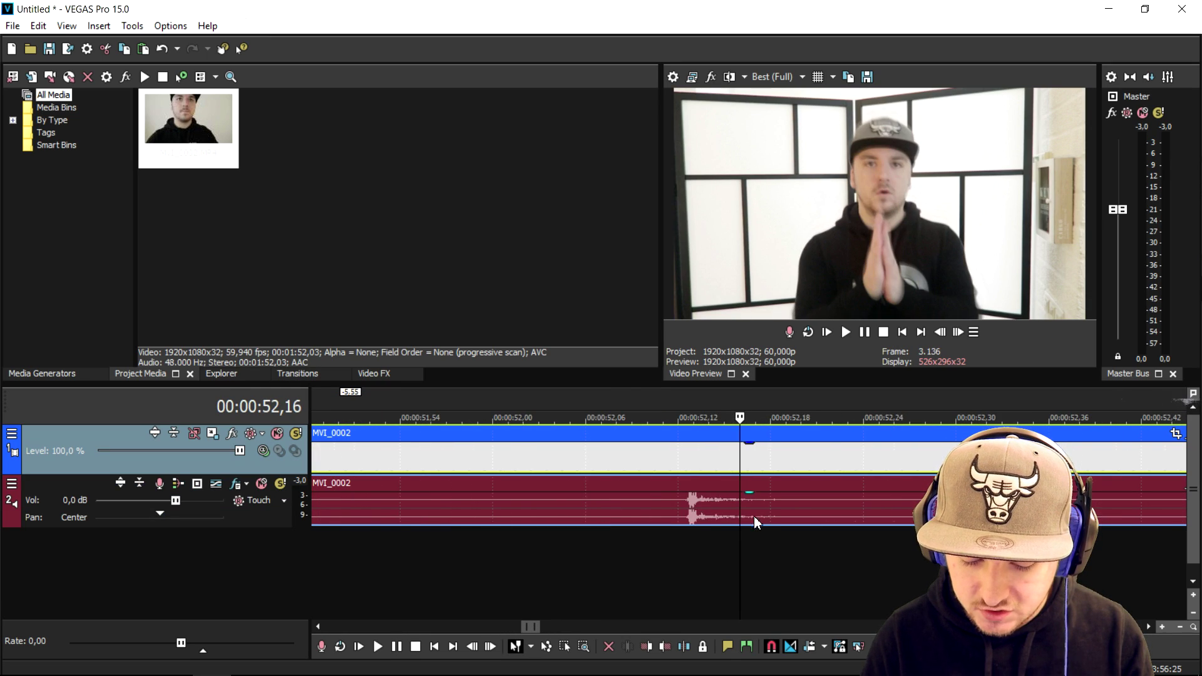
left_click(753, 505)
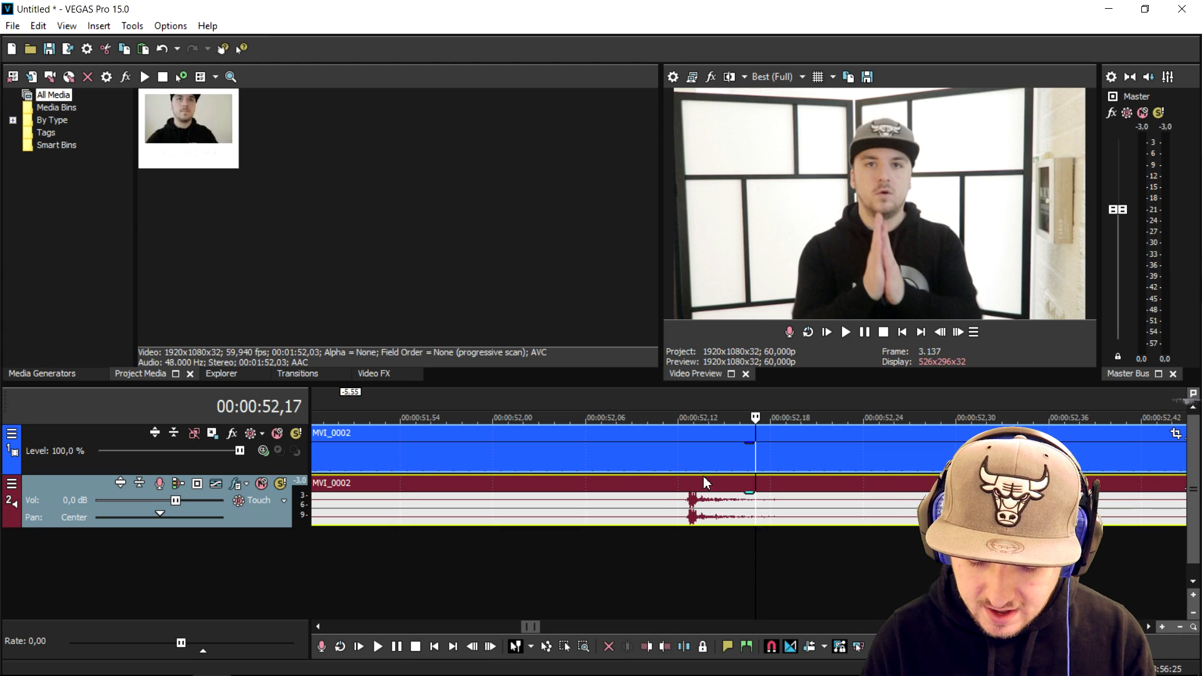
left_click(691, 463)
scroll(698, 463, "up", 5)
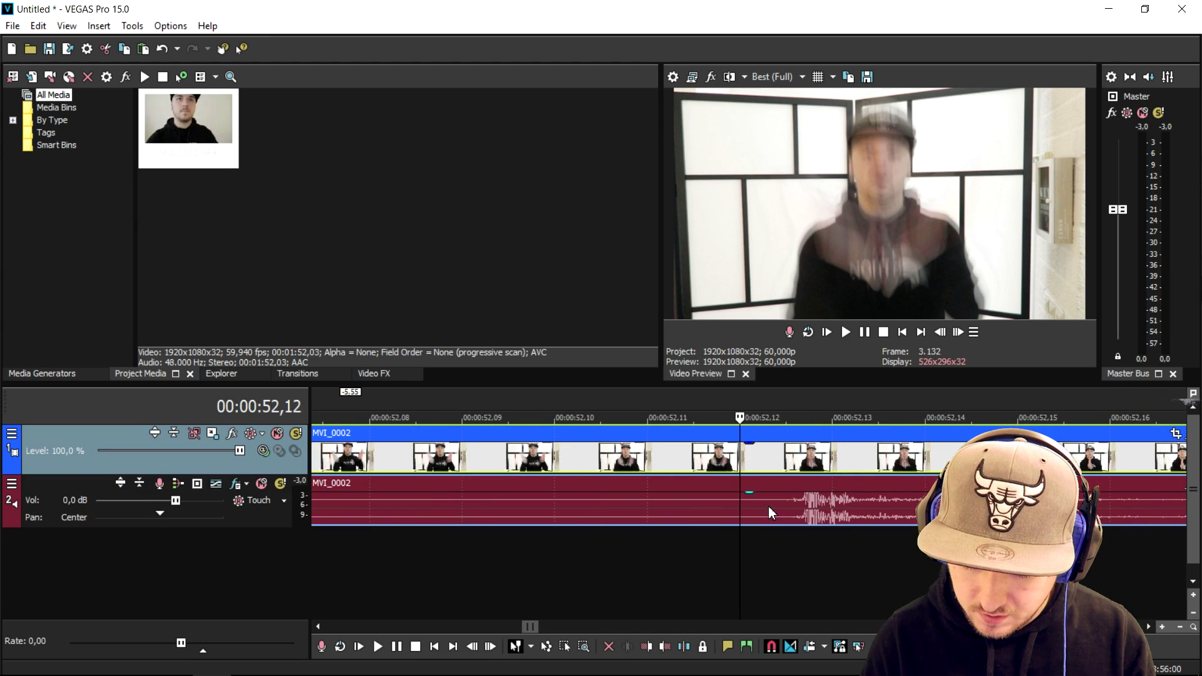
key("s")
Step: Delete the bad take between the two cuts, closing the gap
scroll(621, 466, "down", 15)
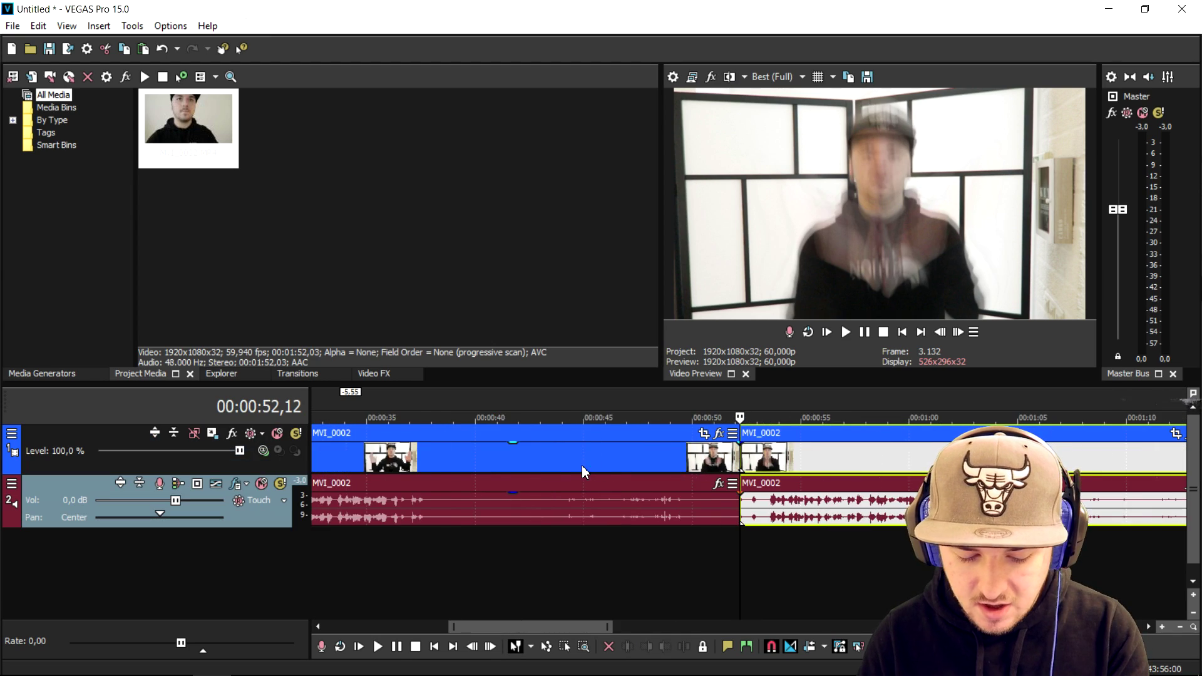
left_click(577, 465)
key("Delete")
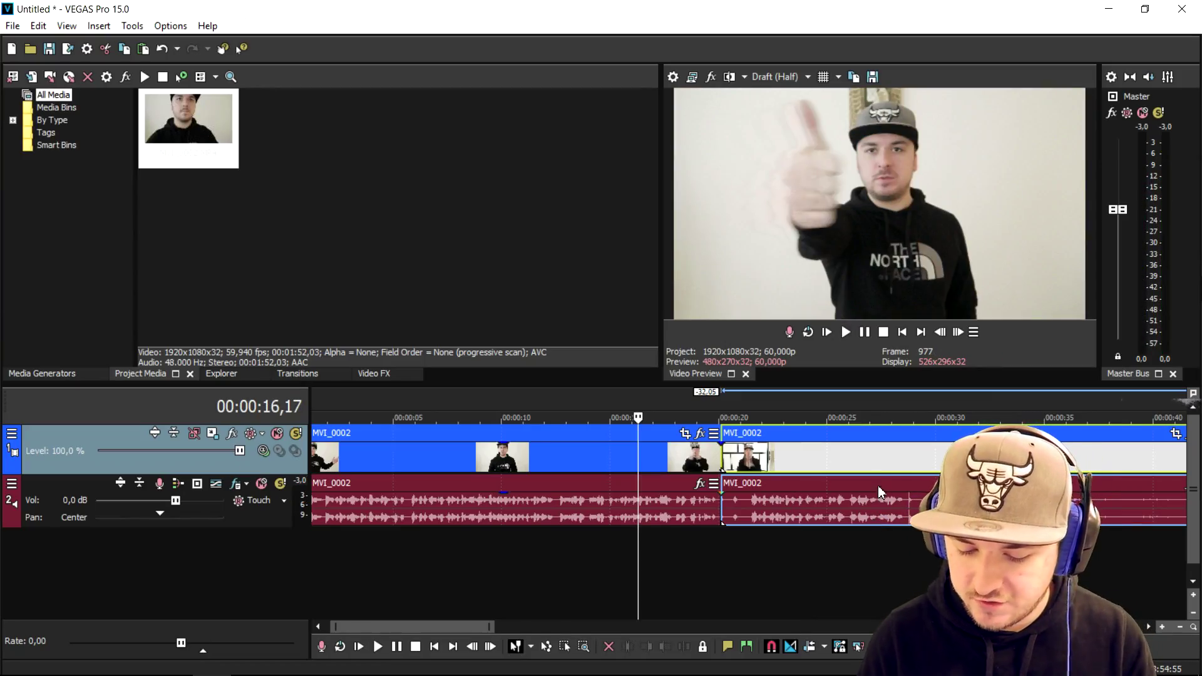
Step: Split MVI_0002 at the clap spike at 0:28,45
left_click(878, 405)
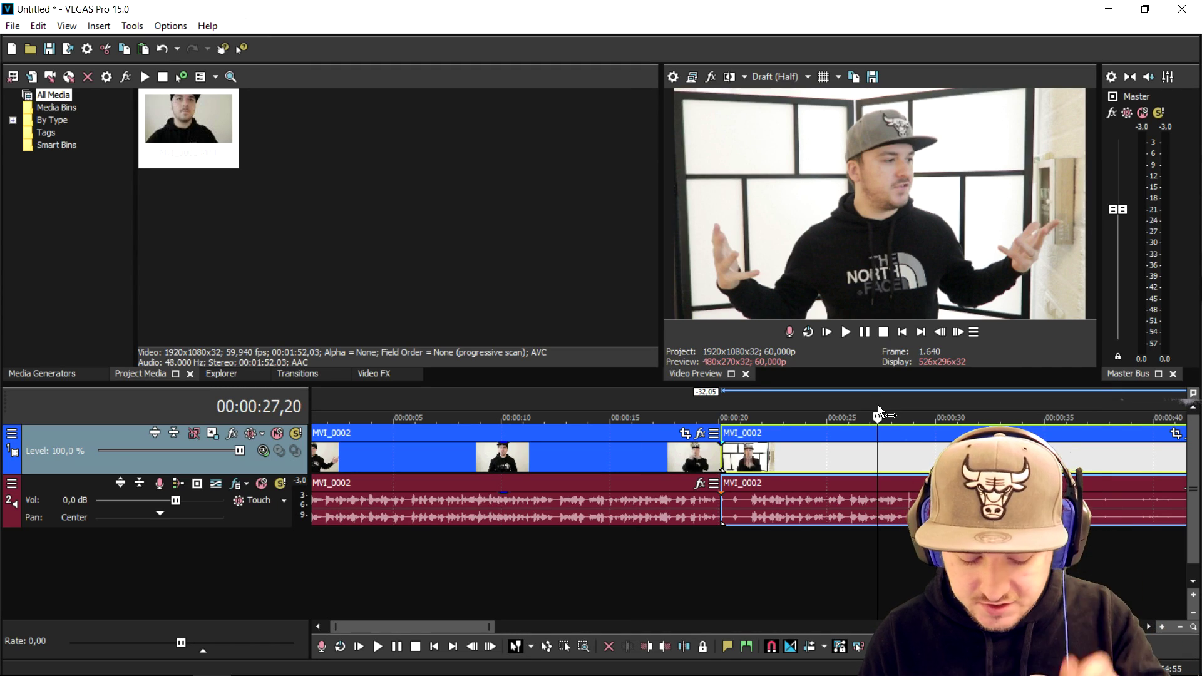
scroll(875, 437, "up", 5)
left_click(787, 410)
scroll(786, 410, "up", 2)
key("space")
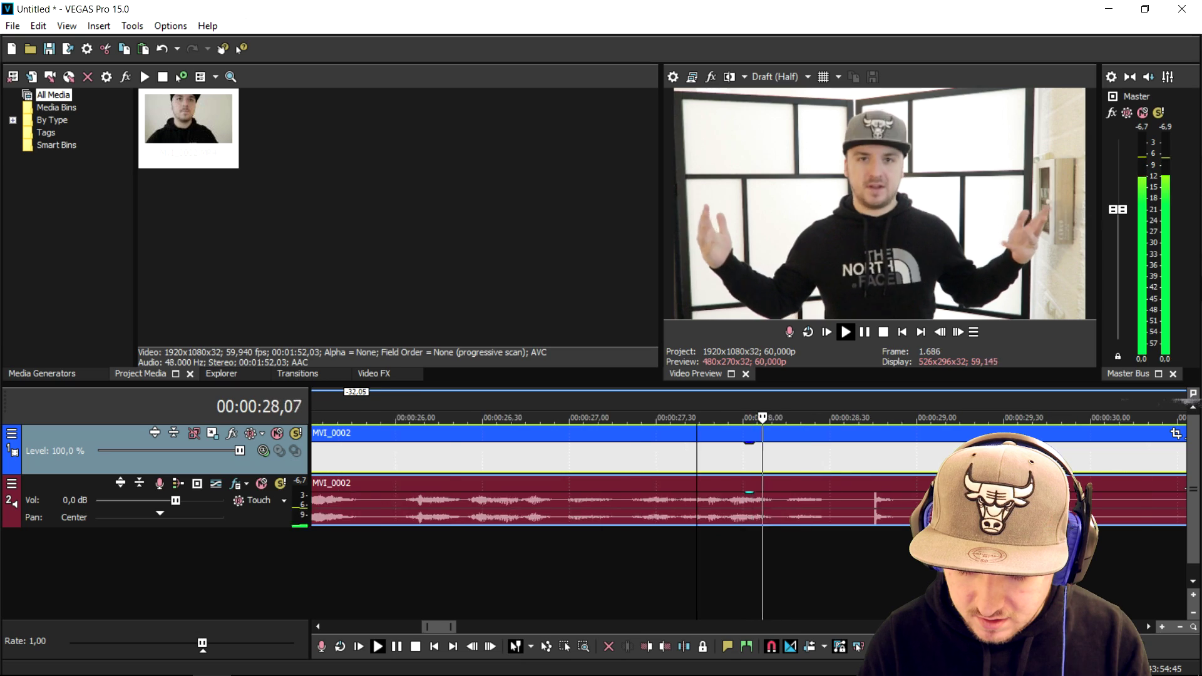
key("space")
left_click(857, 504)
scroll(857, 504, "up", 6)
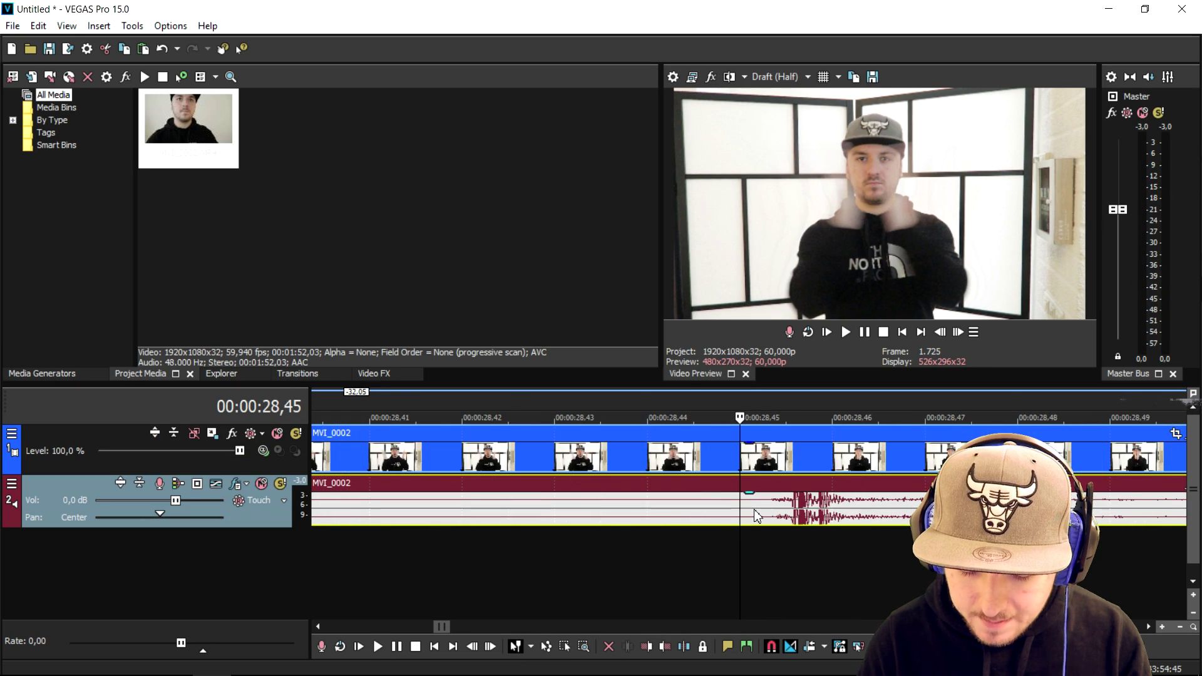
key("s")
Step: Place the playhead at the next clap near 1:01 and select the take between the splits
scroll(754, 509, "down", 12)
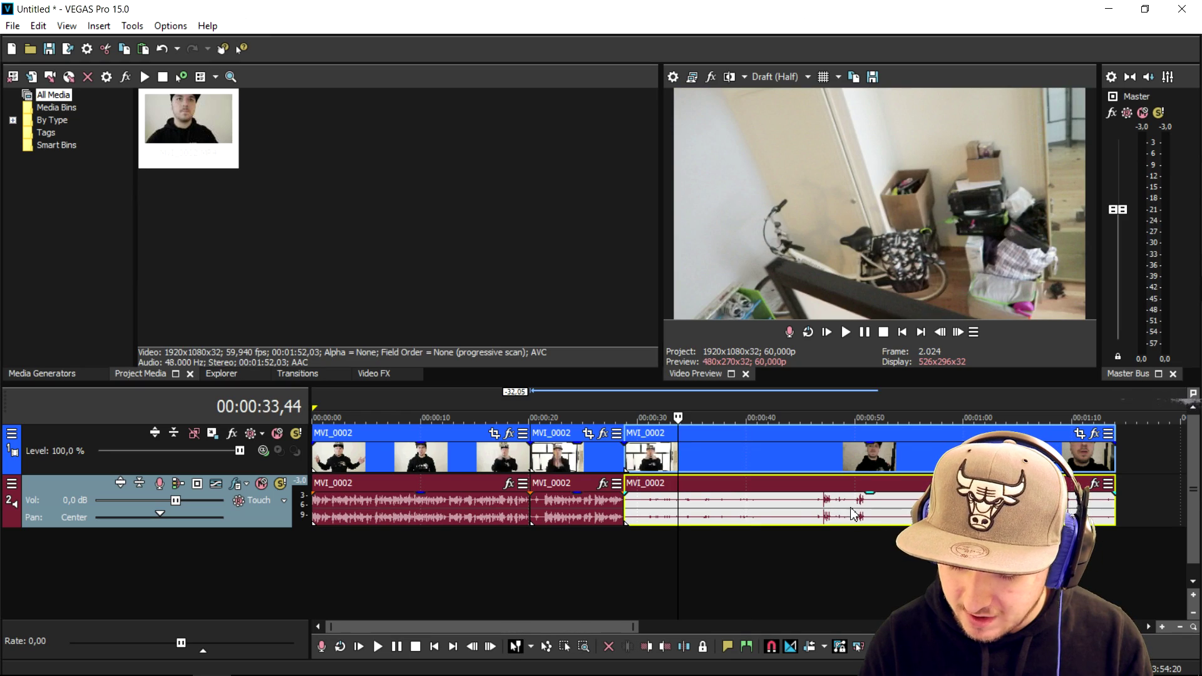
left_click(888, 513)
scroll(893, 513, "up", 3)
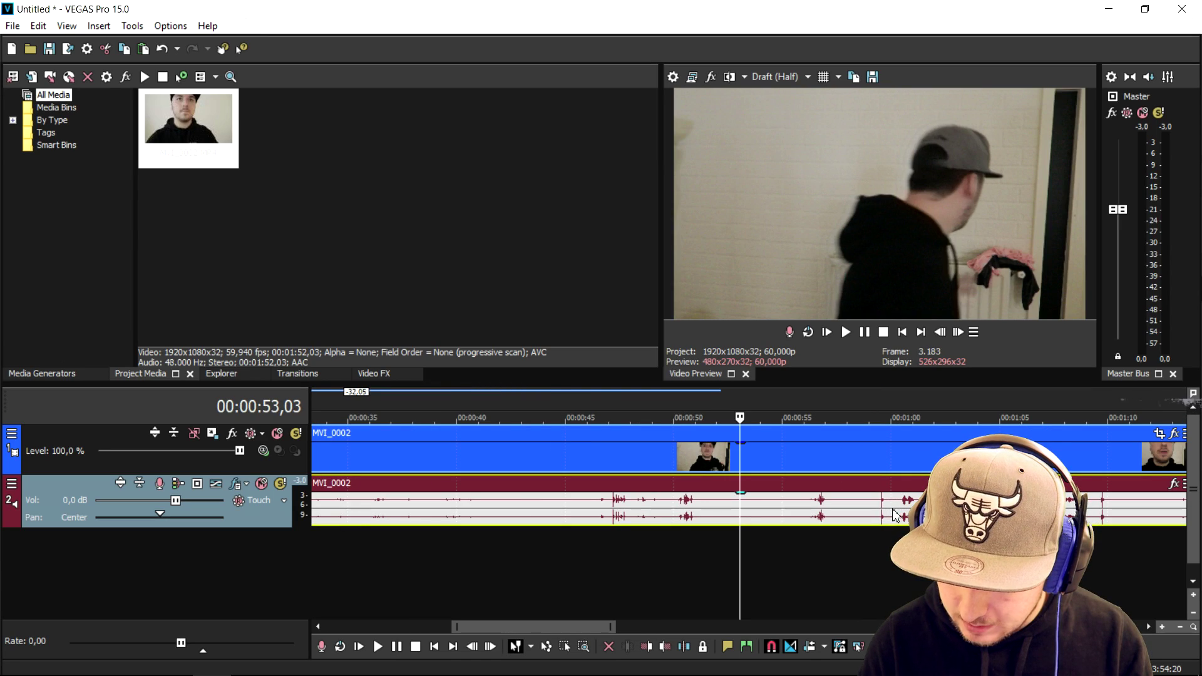
scroll(883, 512, "up", 3)
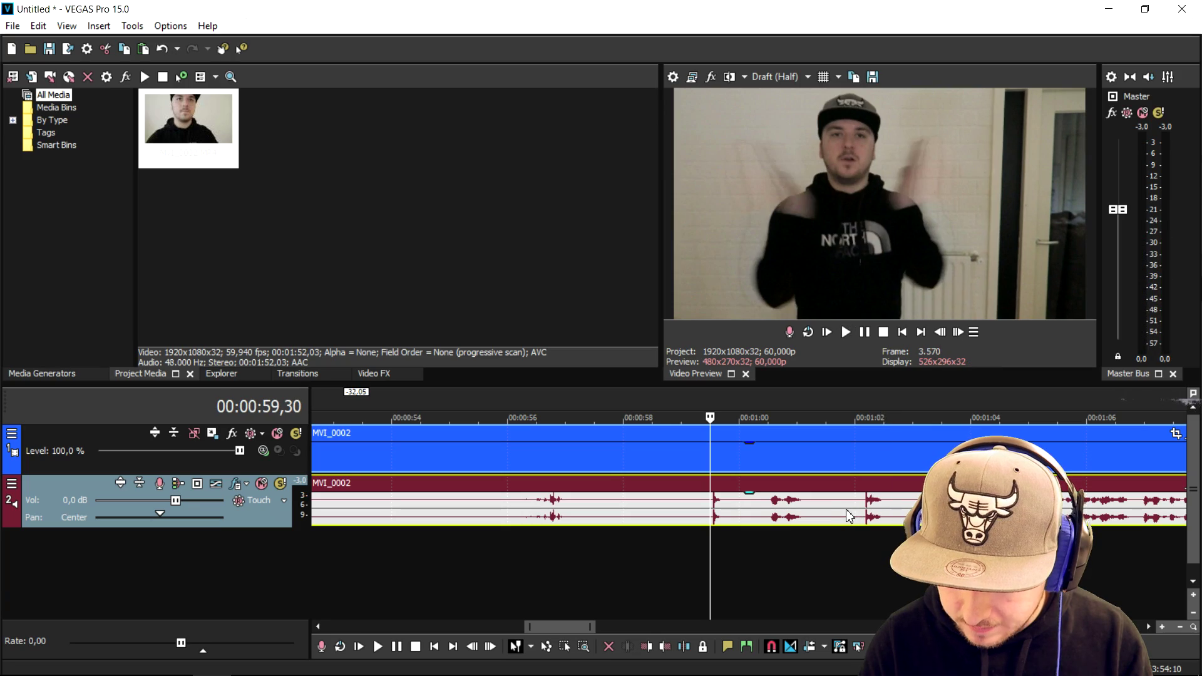
left_click(852, 515)
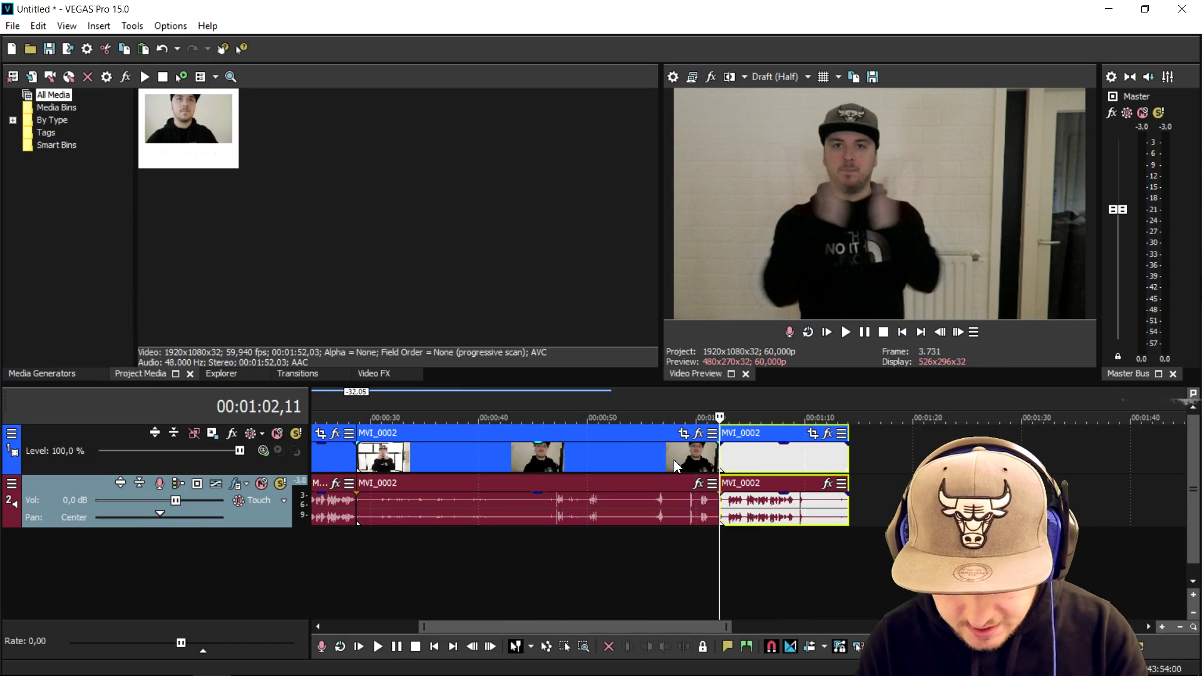
left_click(674, 463)
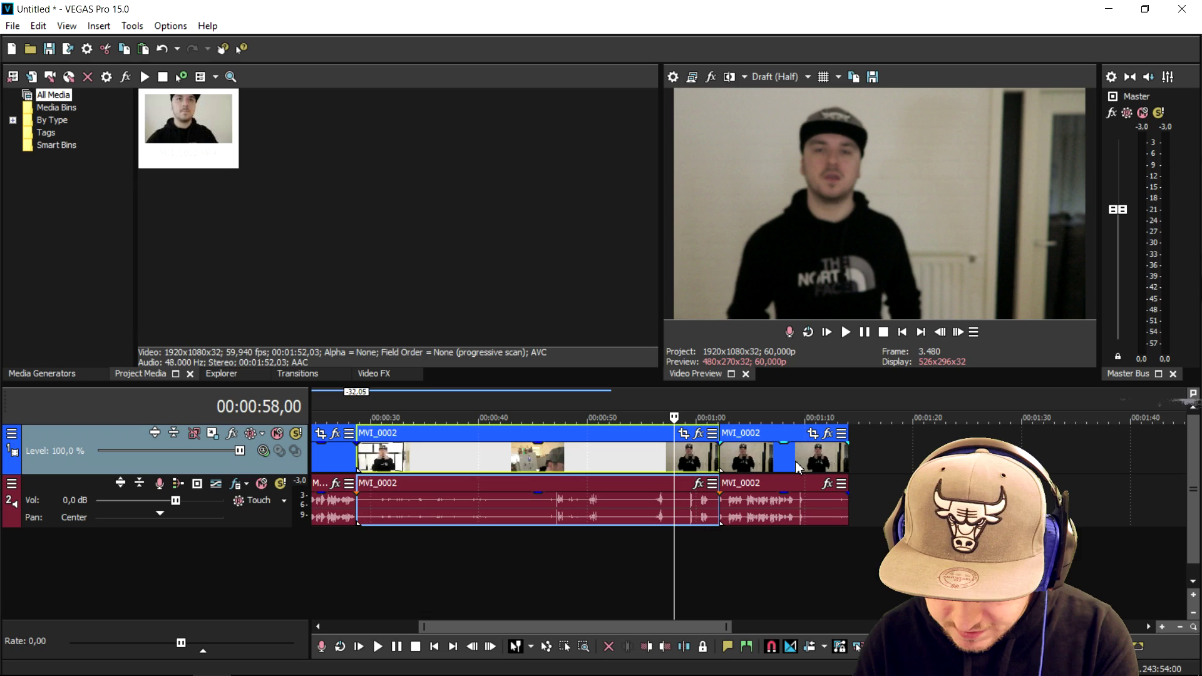
Step: Delete the bad take, drag the next clip left against the earlier one, and review the 28,45 join
key("Delete")
left_click(691, 448)
left_click_drag(750, 462, 396, 462)
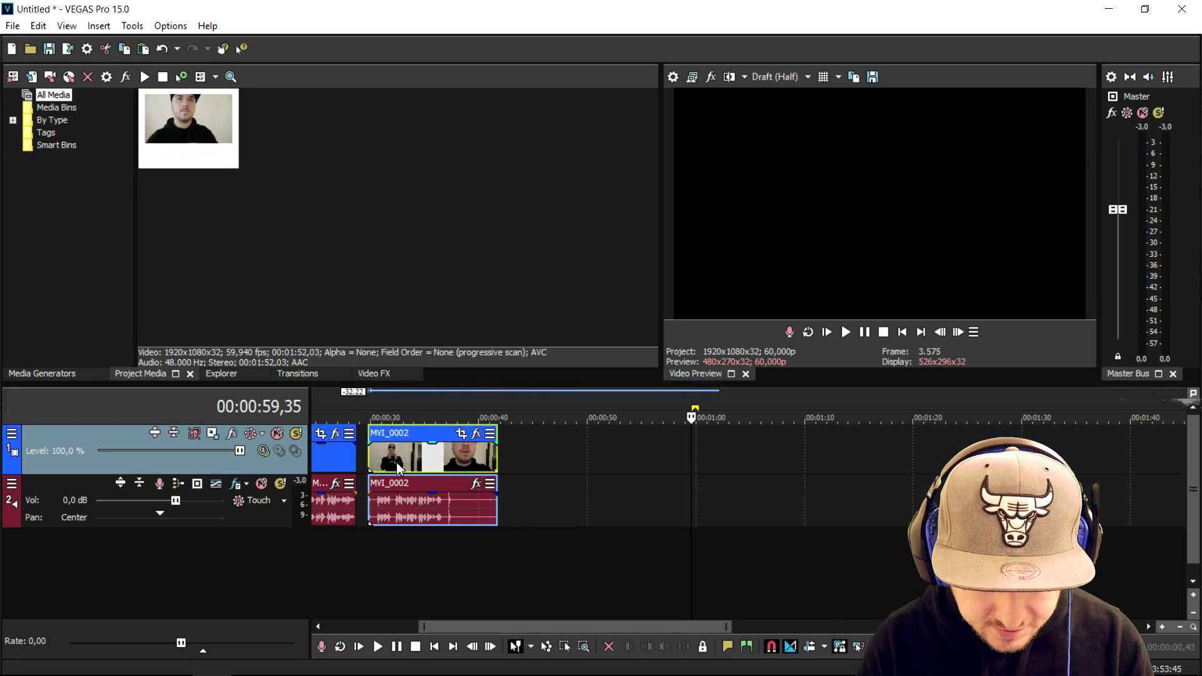
left_click(368, 396)
scroll(822, 455, "up", 5)
left_click(518, 394)
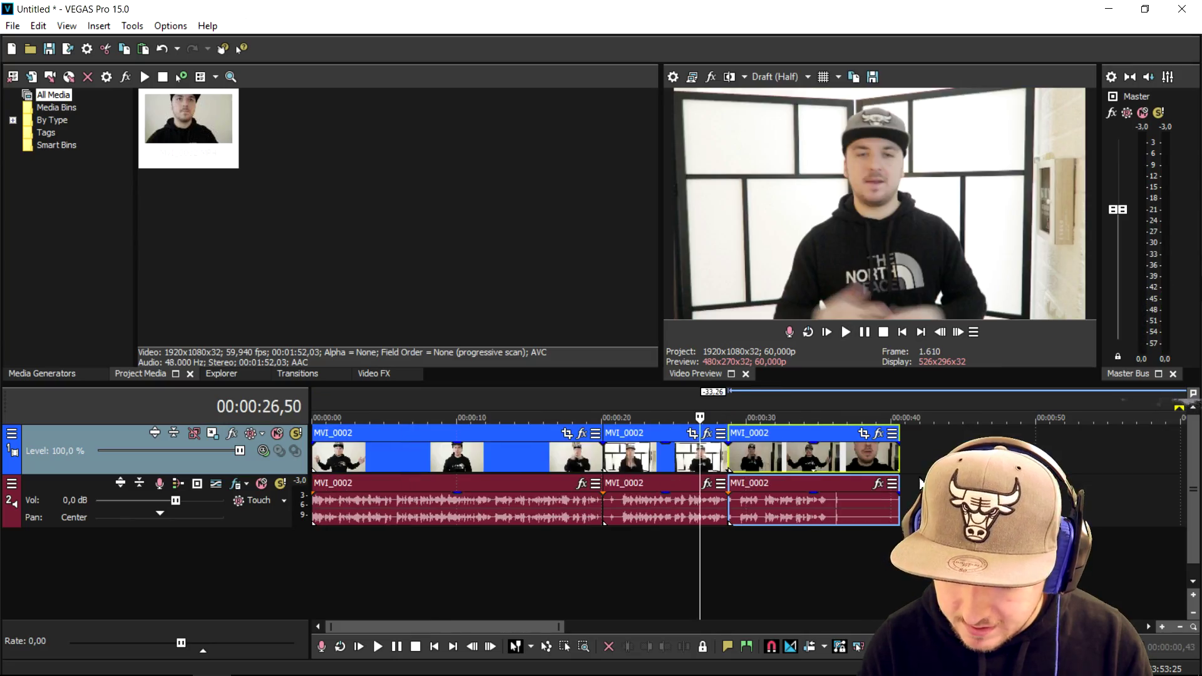
Step: Cut the last clip at the clap frame near 36,16
left_click(836, 468)
scroll(892, 475, "up", 10)
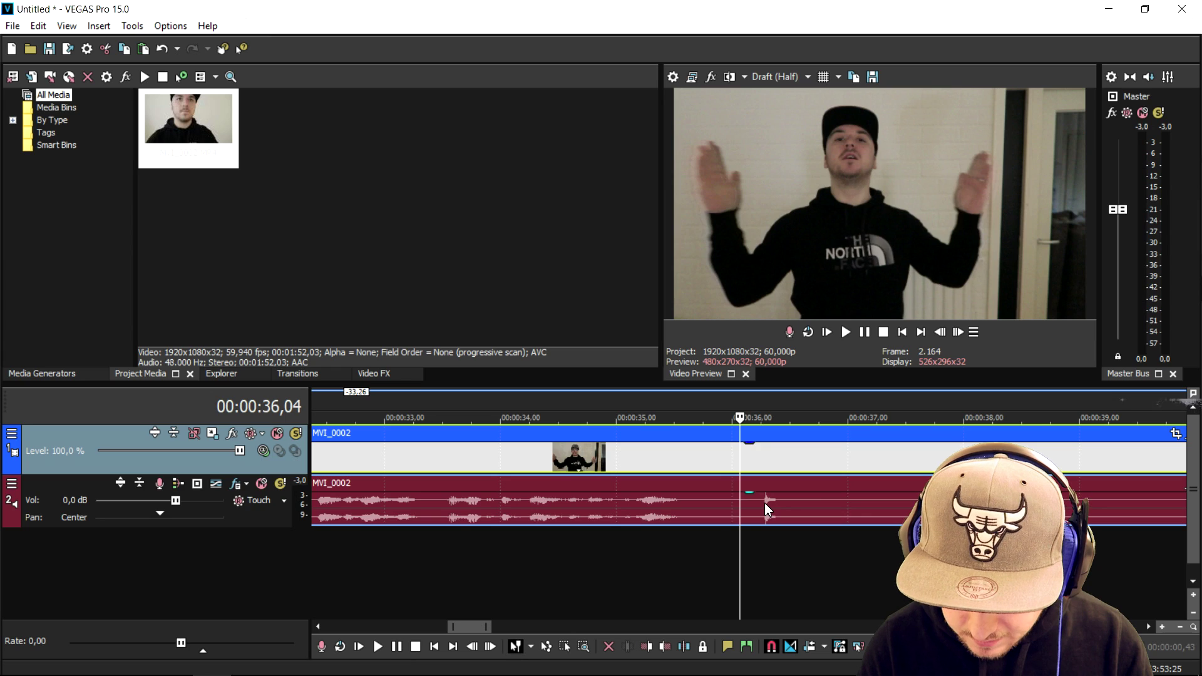
scroll(818, 507, "up", 3)
scroll(790, 518, "up", 4)
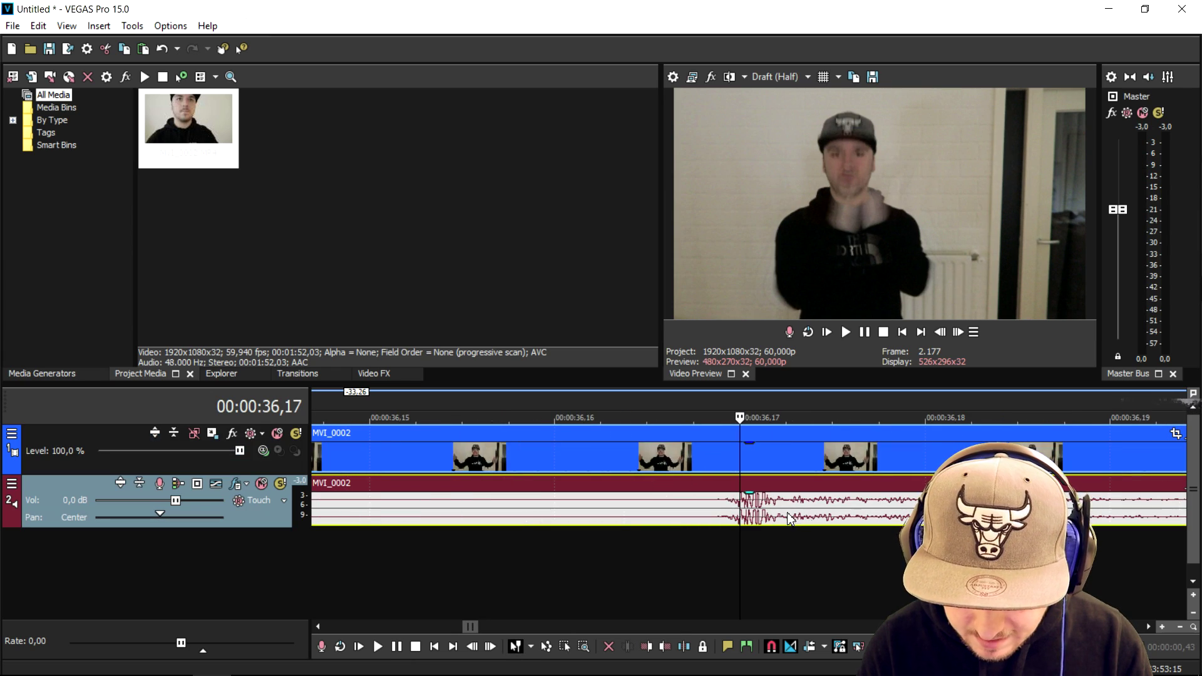
key("Left")
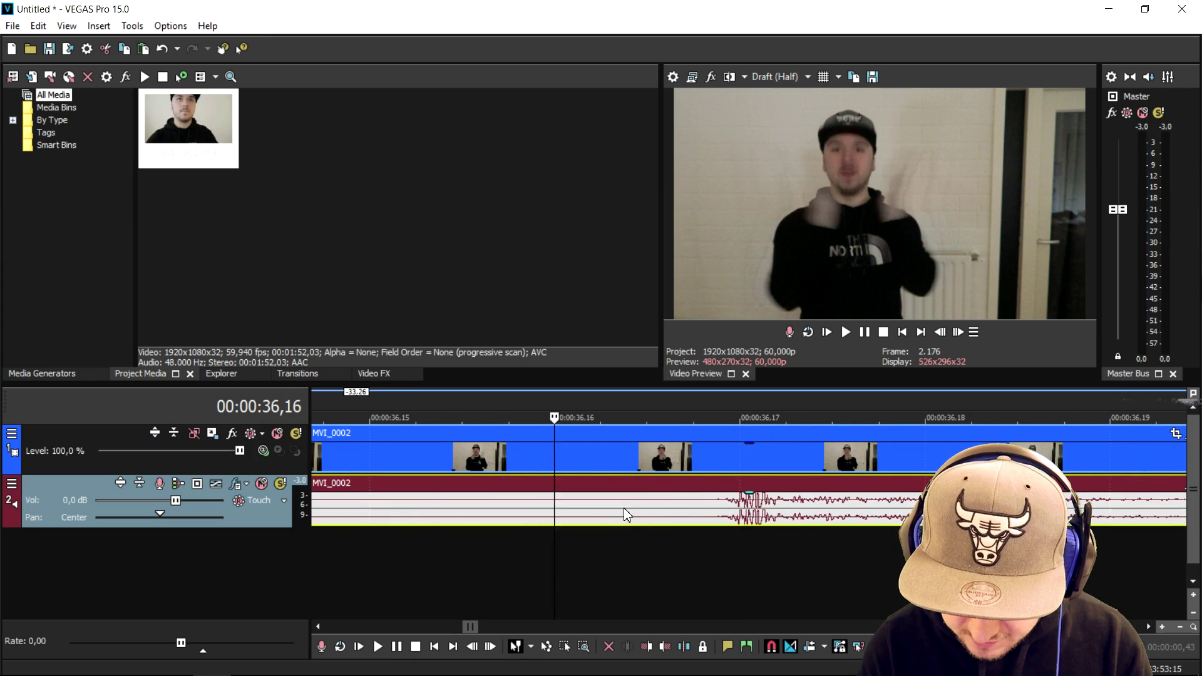
scroll(805, 497, "down", 15)
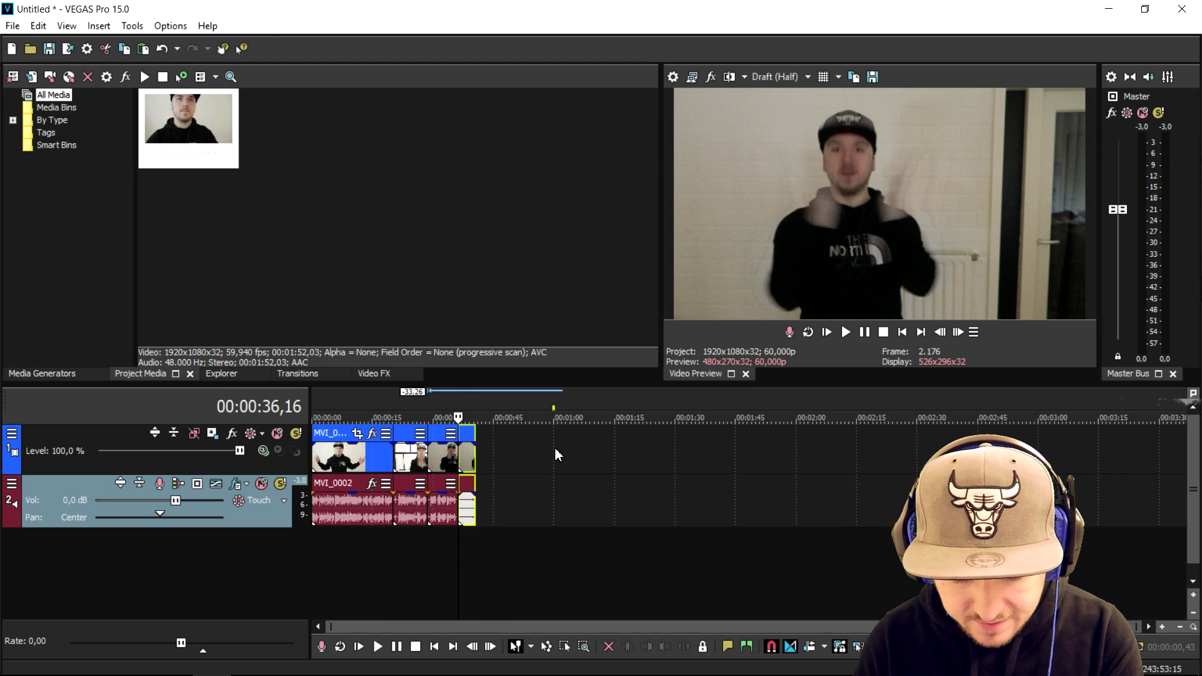
key("Delete")
Step: Move the piece after the cut out to about one minute and play the timeline
left_click(346, 454)
left_click_drag(457, 450, 805, 458)
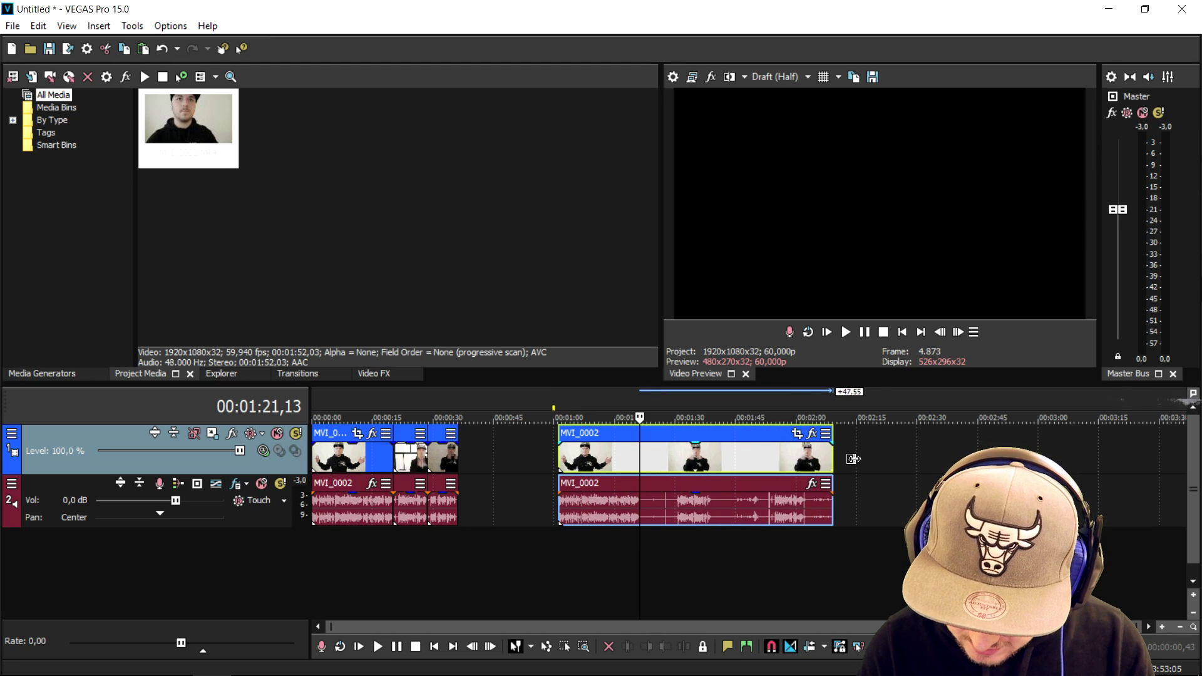
key("space")
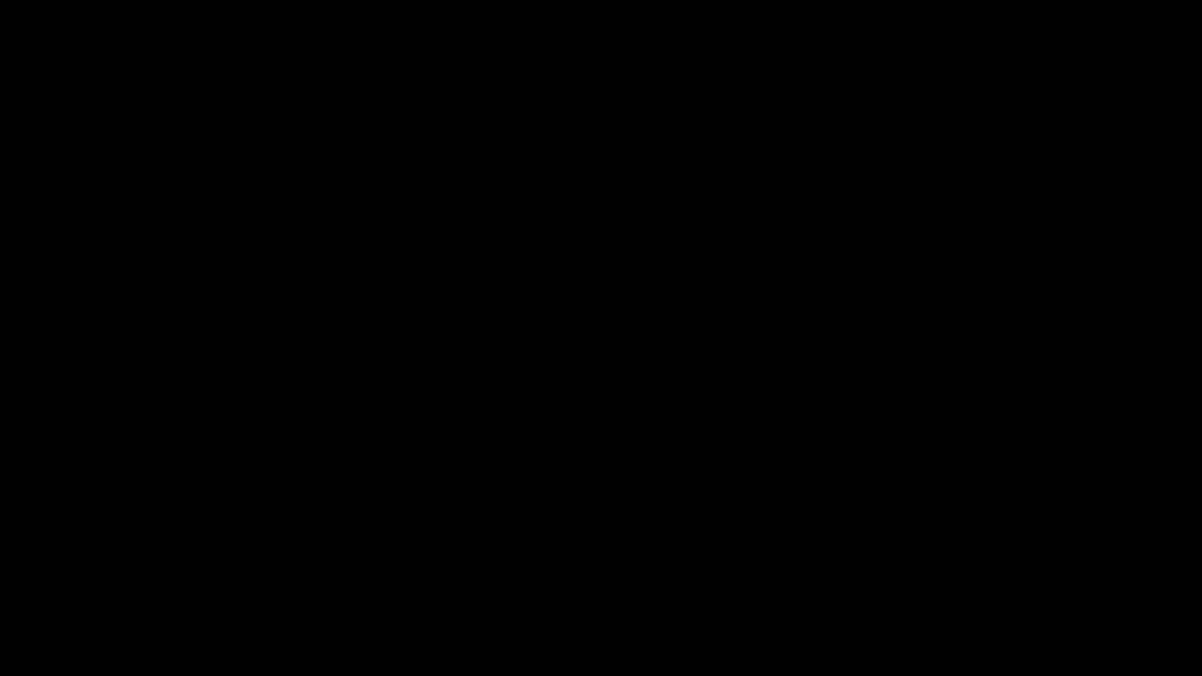